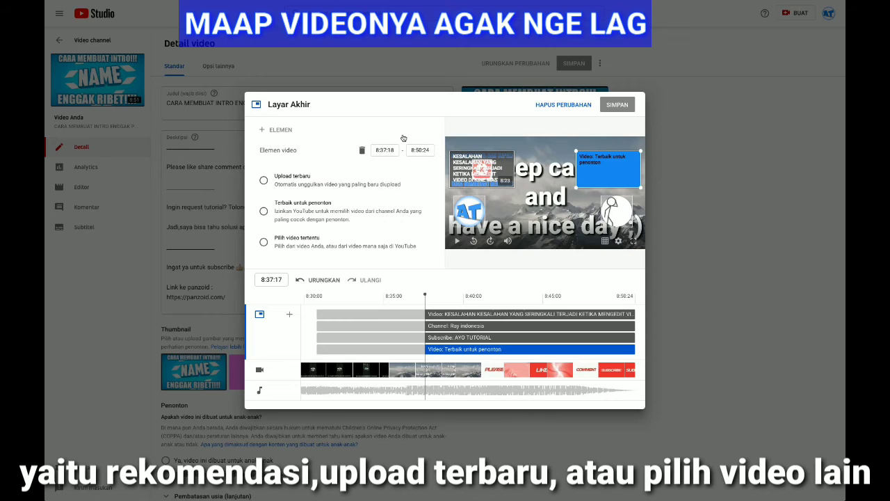
Step: Replace the end screen's "Terbaik untuk penonton" video element with a new video element featuring "Upload terbaru"
{"action": "left_click", "coordinate": [363, 151]}
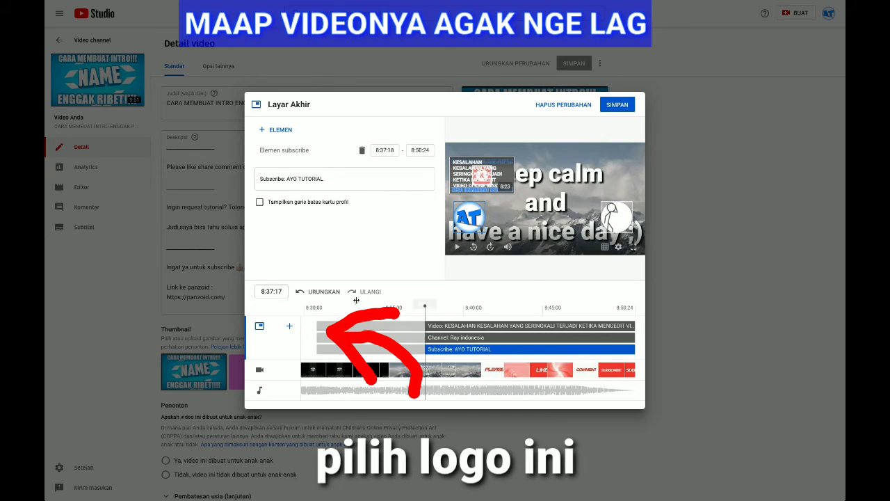
{"action": "left_click", "coordinate": [290, 328]}
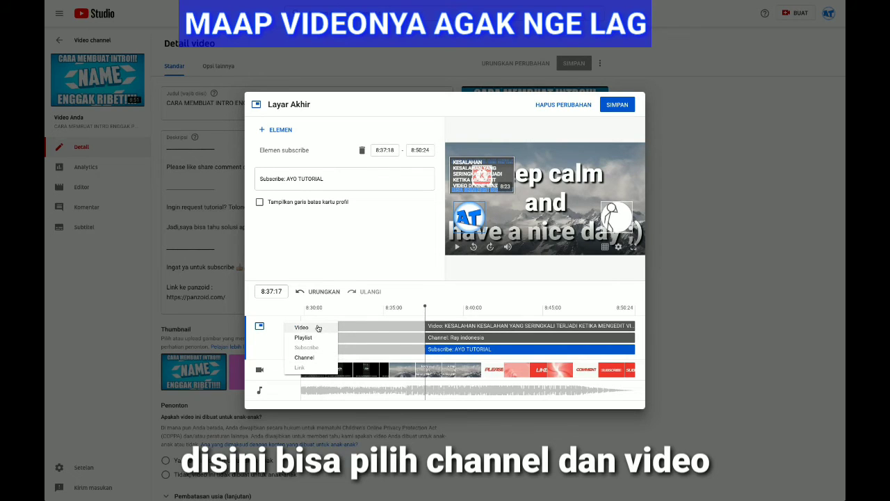
{"action": "left_click", "coordinate": [302, 327]}
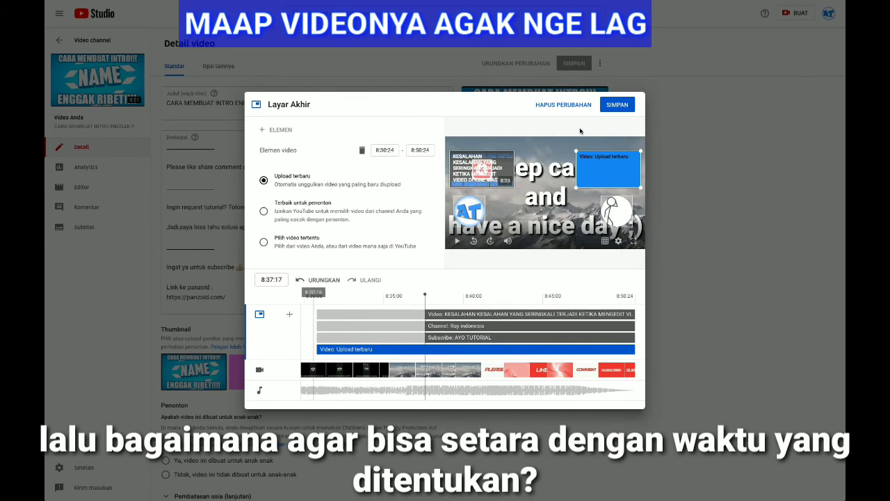
{"action": "left_click_drag", "start_coordinate": [593, 162], "coordinate": [596, 161]}
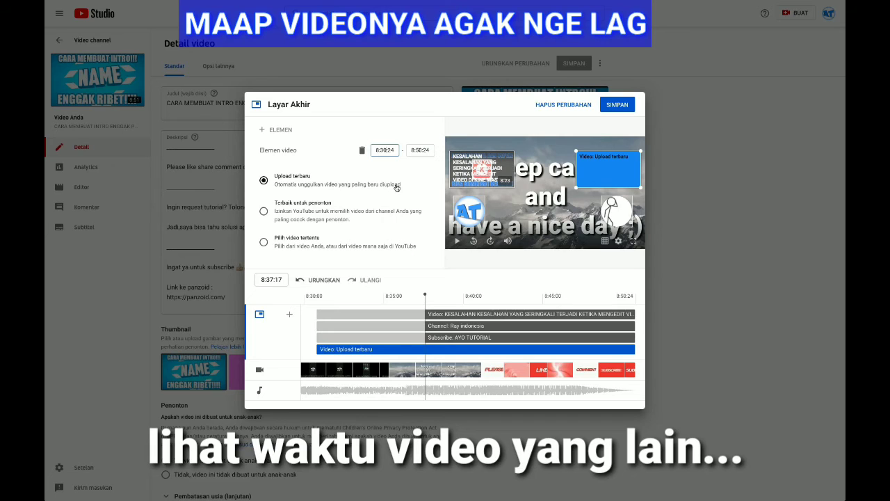
Step: Set the new video element's start time to 8:37:18, matching the other video element
{"action": "key", "text": "Return"}
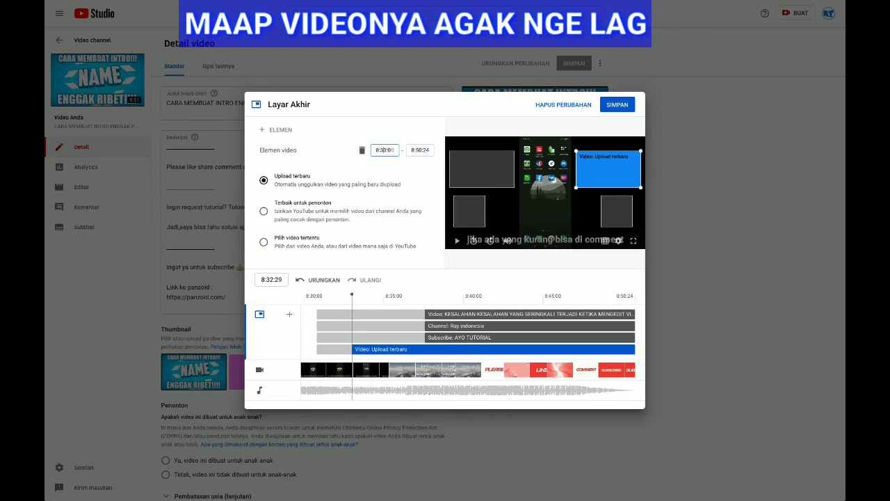
{"action": "key", "text": "Return"}
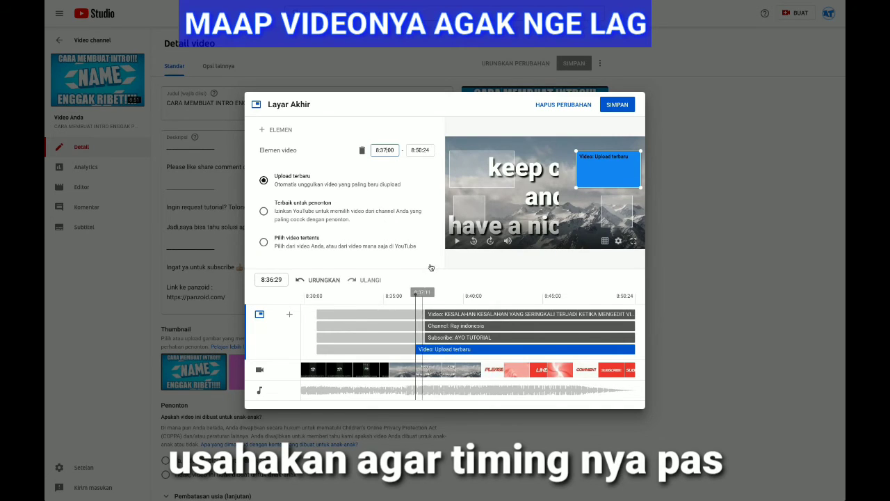
{"action": "left_click", "coordinate": [442, 315]}
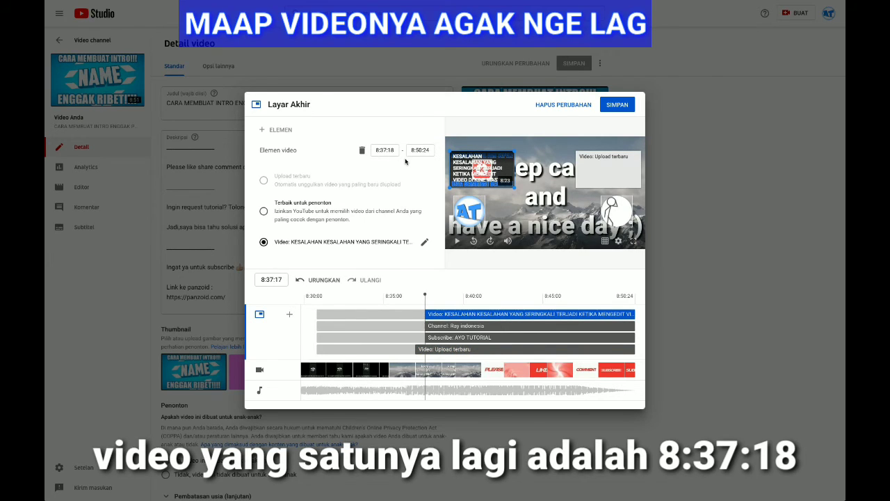
{"action": "left_click", "coordinate": [440, 349]}
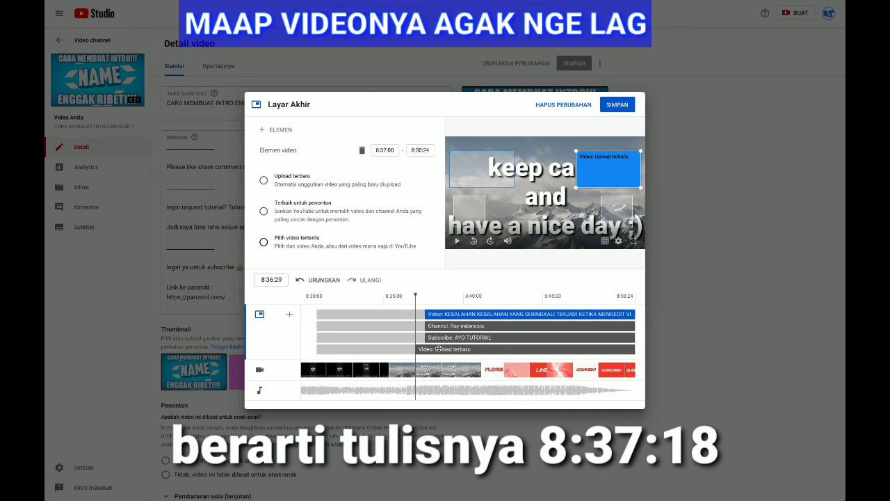
{"action": "left_click", "coordinate": [394, 151]}
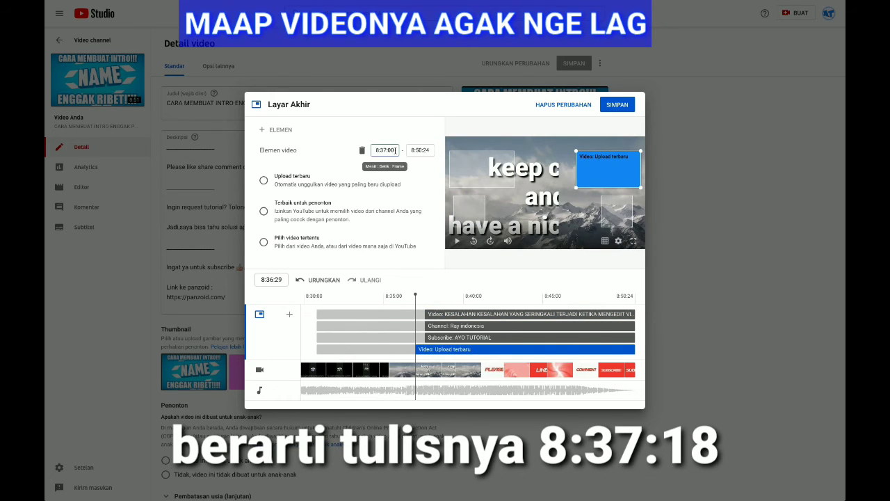
{"action": "left_click", "coordinate": [387, 150]}
{"action": "type", "text": "18"}
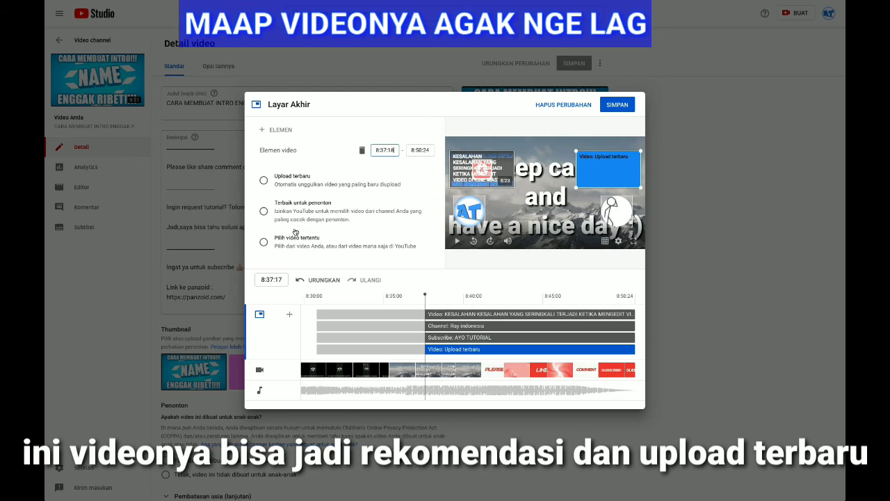
Step: Try "Upload terbaru" and "Terbaik untuk penonton" as the content of the new video element
{"action": "left_click", "coordinate": [263, 181]}
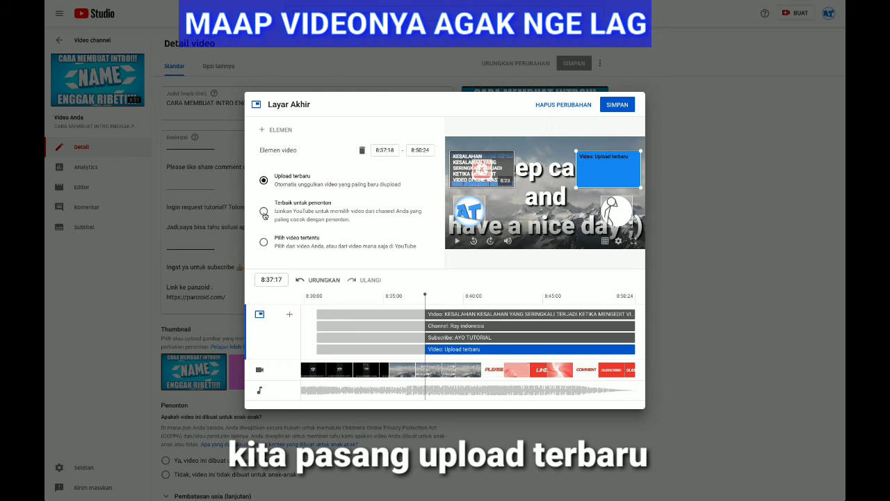
{"action": "left_click", "coordinate": [264, 213]}
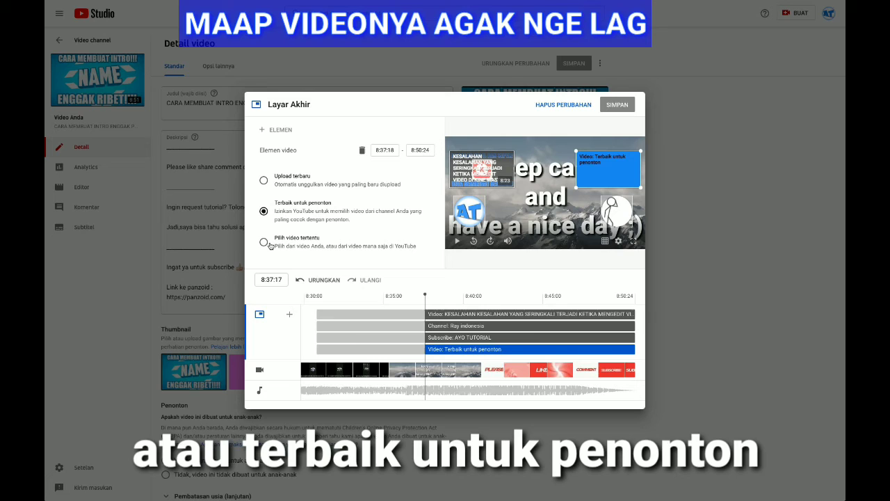
Step: Look for a specific video for the element by searching all of YouTube for "cara membuat intro gak pake ribet"
{"action": "left_click", "coordinate": [263, 242]}
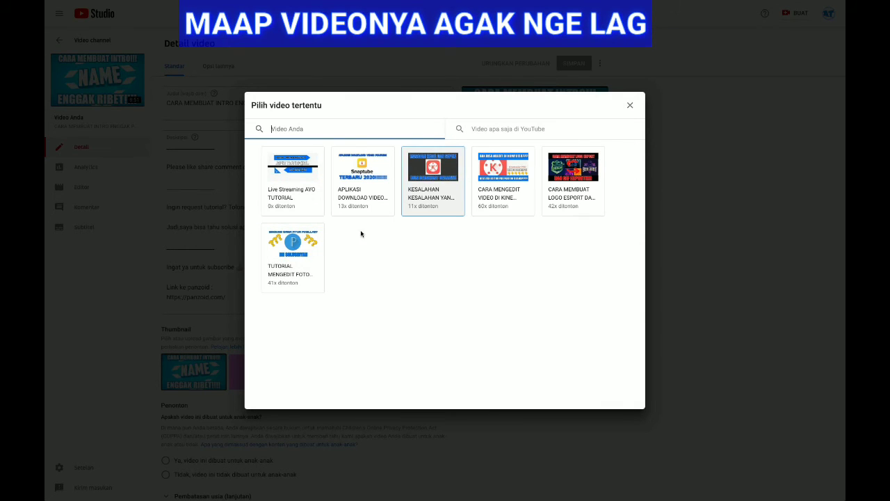
{"action": "left_click", "coordinate": [361, 171]}
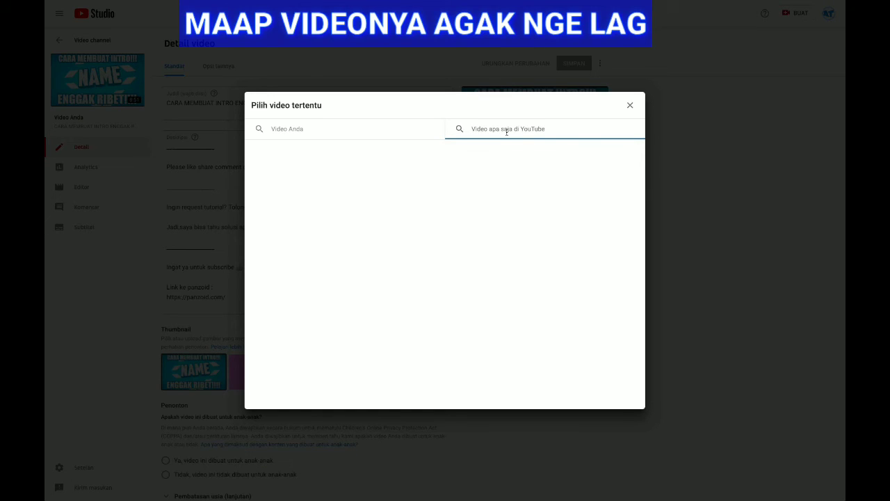
{"action": "type", "text": "cara membuat intro gak pake ribet"}
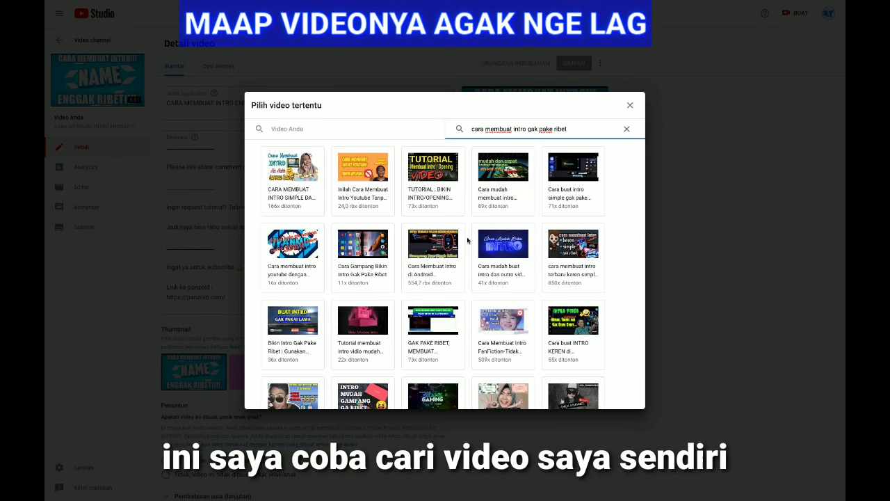
{"action": "scroll", "coordinate": [393, 289], "scroll_direction": "down", "scroll_amount": 1}
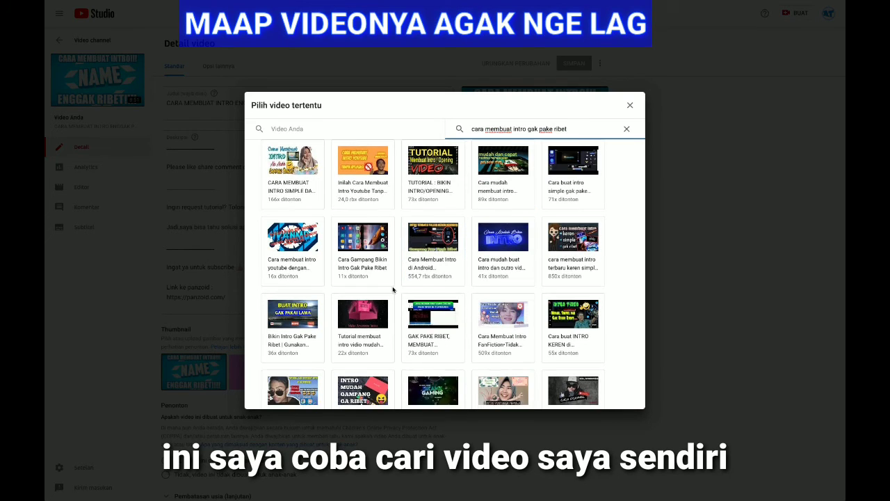
{"action": "scroll", "coordinate": [423, 312], "scroll_direction": "down", "scroll_amount": 2}
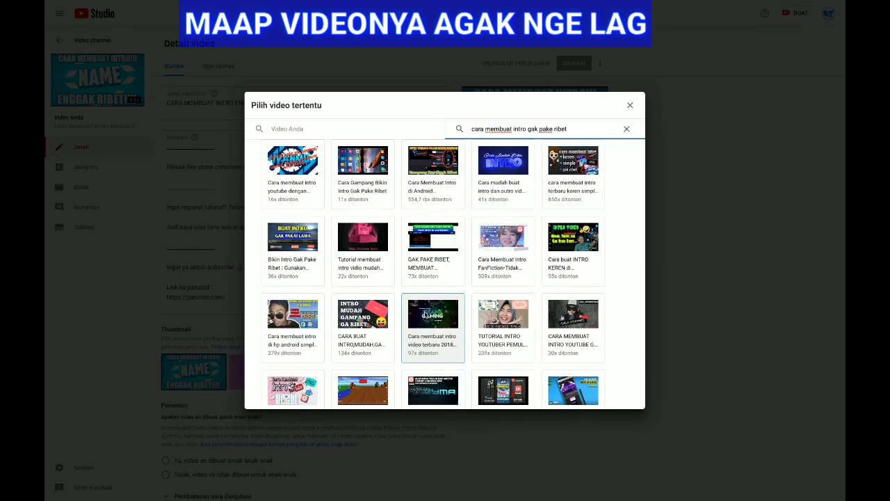
{"action": "scroll", "coordinate": [425, 316], "scroll_direction": "down", "scroll_amount": 3}
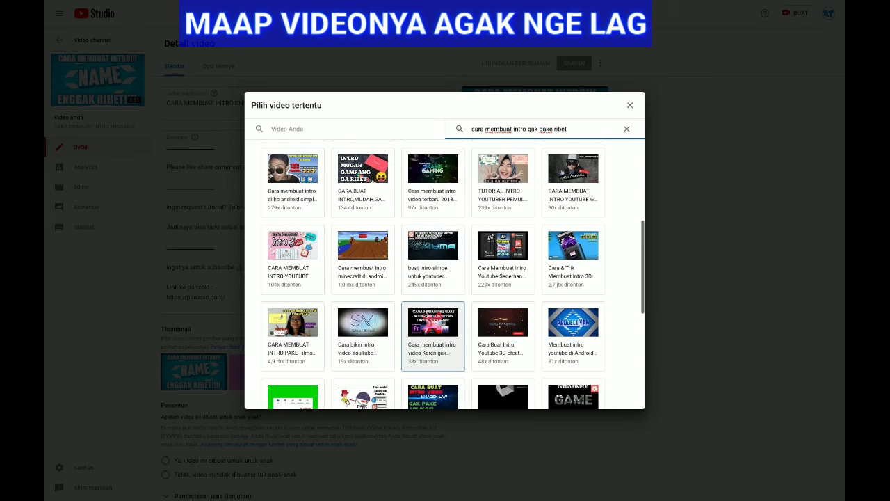
{"action": "scroll", "coordinate": [425, 315], "scroll_direction": "down", "scroll_amount": 1}
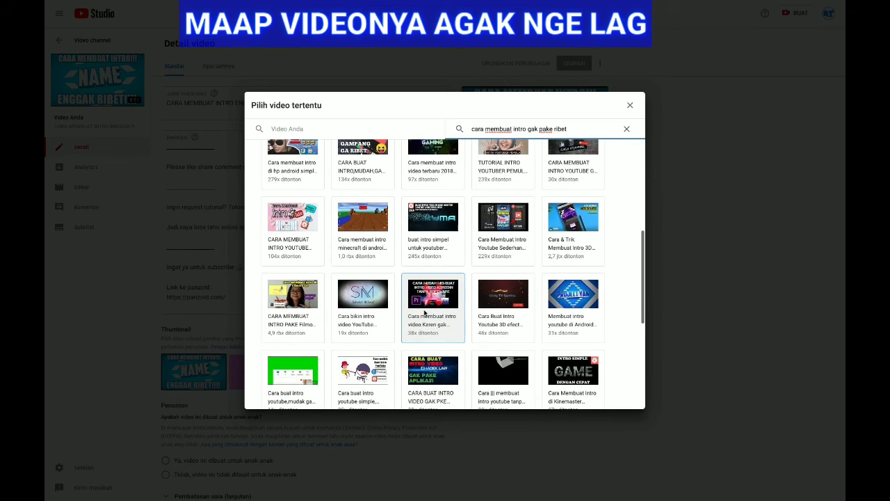
{"action": "scroll", "coordinate": [425, 311], "scroll_direction": "down", "scroll_amount": 1}
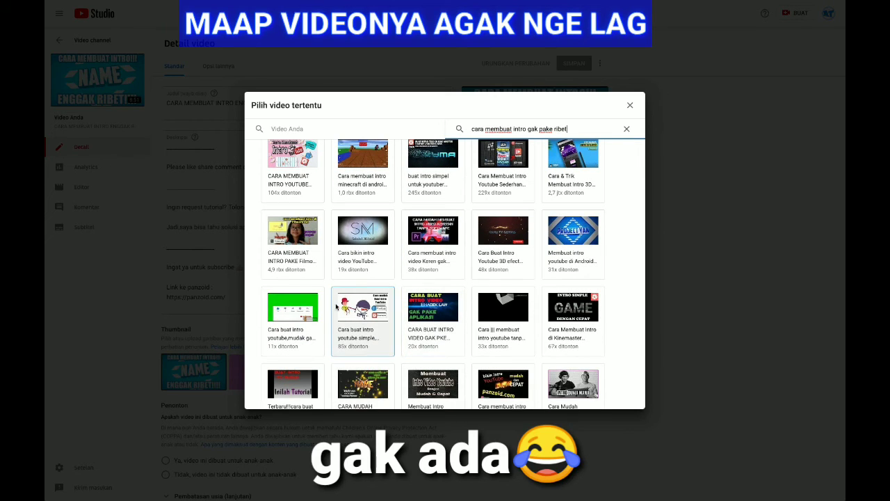
{"action": "scroll", "coordinate": [336, 307], "scroll_direction": "down", "scroll_amount": 2}
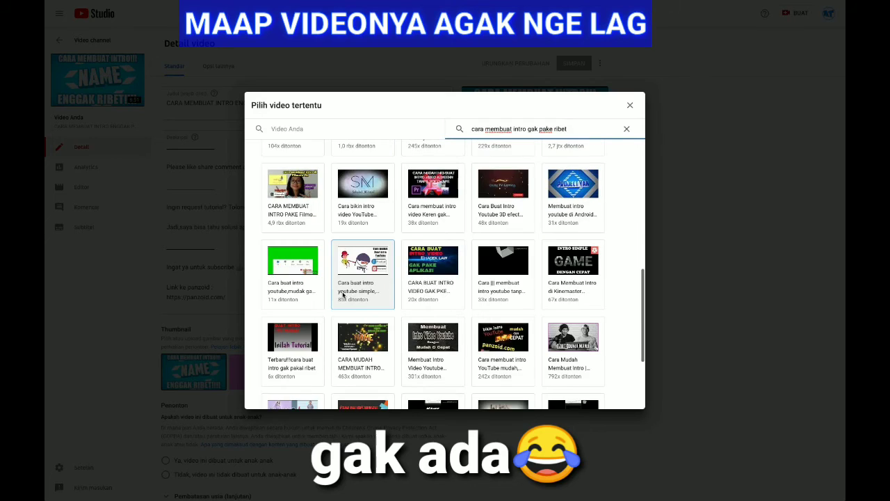
{"action": "left_click", "coordinate": [627, 130]}
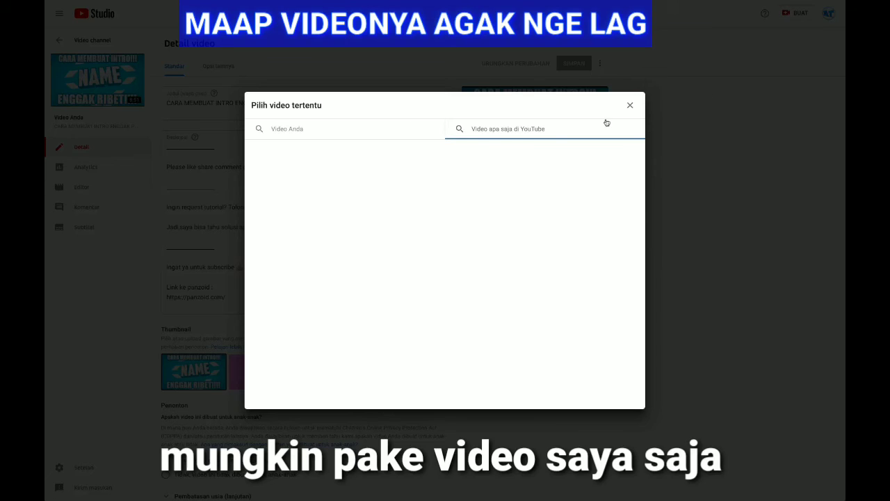
{"action": "left_click", "coordinate": [432, 139]}
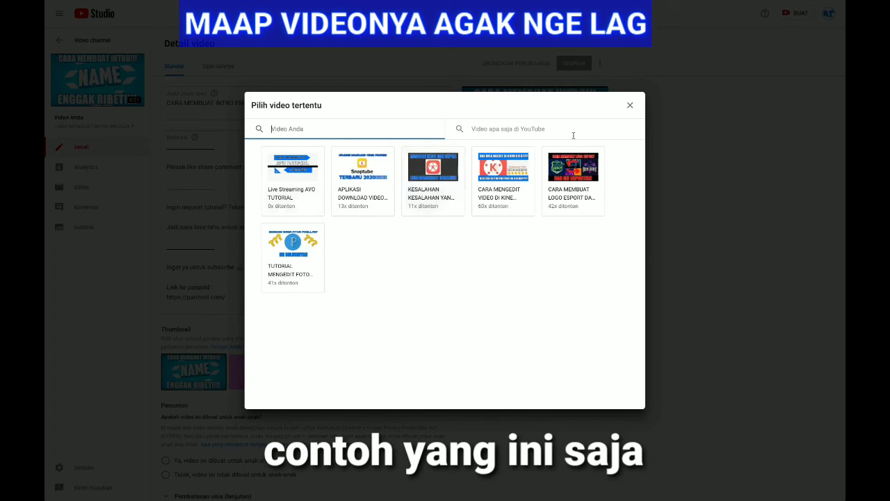
{"action": "left_click", "coordinate": [629, 106]}
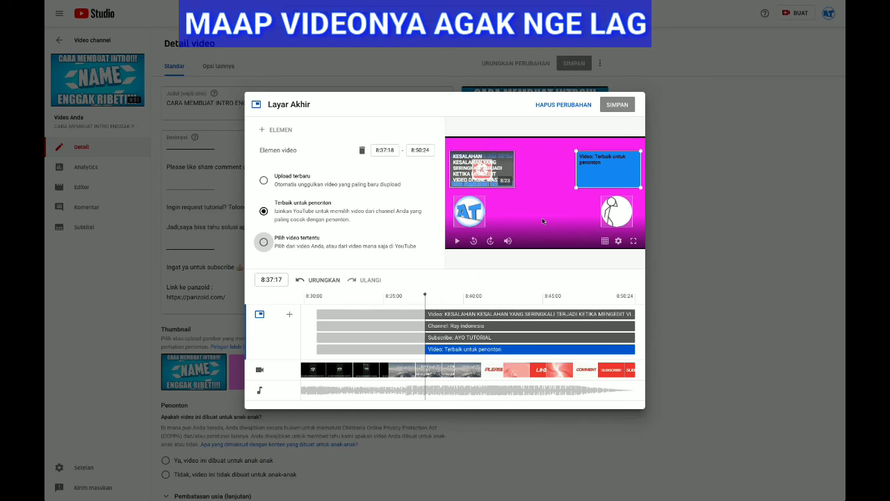
{"action": "left_click", "coordinate": [264, 243]}
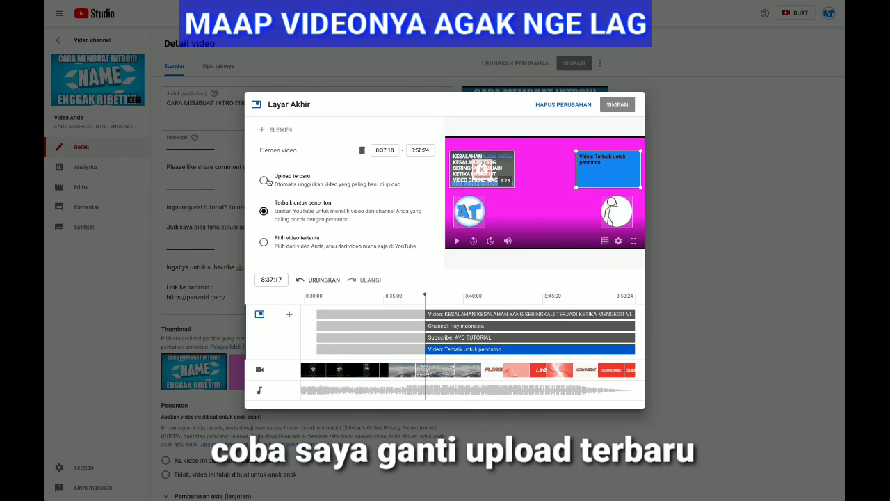
Step: Set the video element to "Upload terbaru" and save the end screen
{"action": "left_click", "coordinate": [266, 181]}
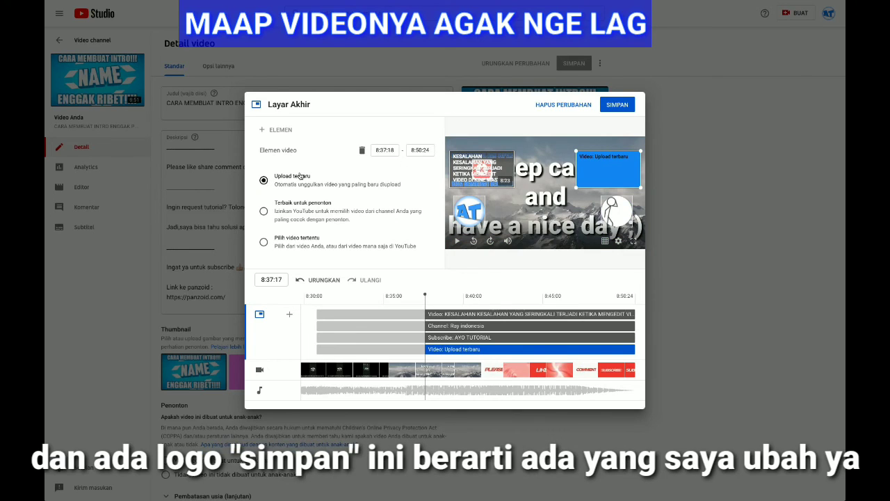
{"action": "left_click", "coordinate": [618, 108]}
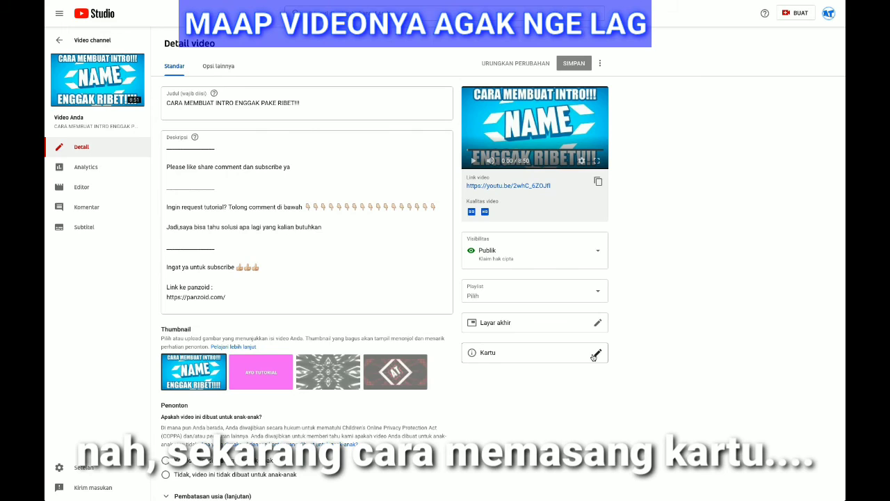
Step: Open the video's cards editor and inspect the last channel card on the timeline
{"action": "left_click", "coordinate": [595, 355]}
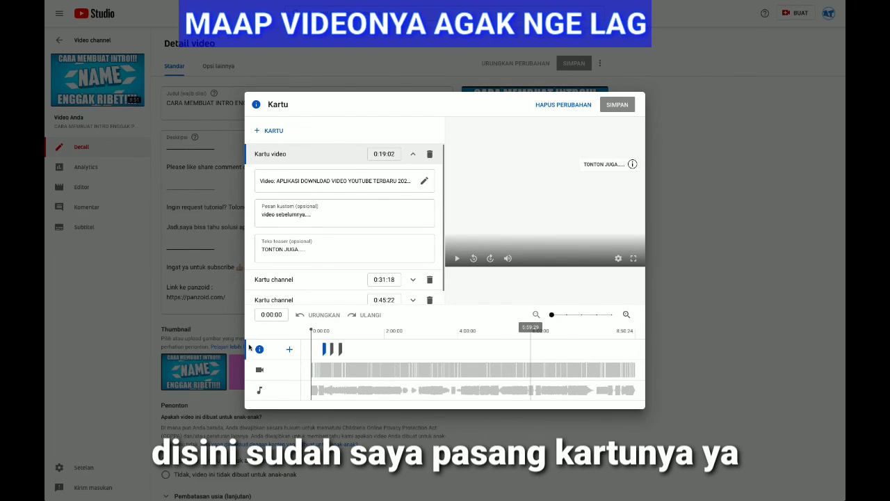
{"action": "left_click", "coordinate": [340, 350]}
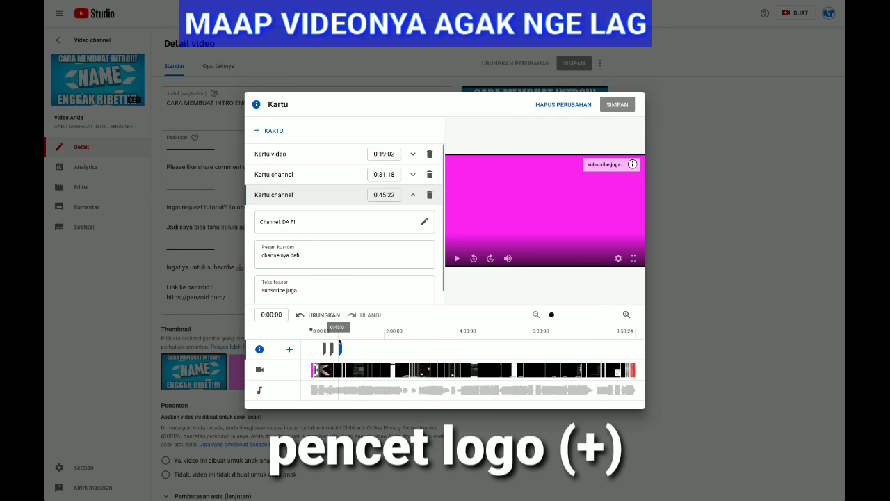
{"action": "left_click", "coordinate": [339, 341]}
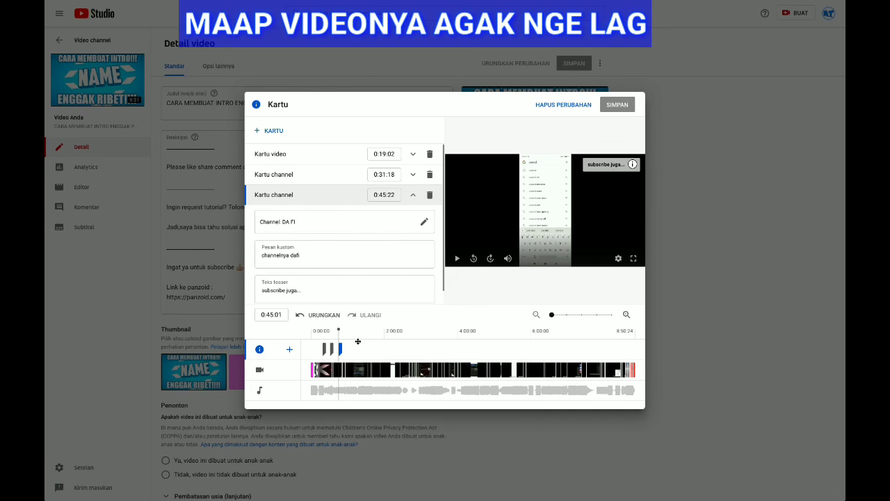
Step: Add a video card at 3:47:00 that links to the channel's "TUTORIAL MENGEDIT FOTO MENGGUNAKAN PIXELLAB" video
{"action": "left_click", "coordinate": [450, 332]}
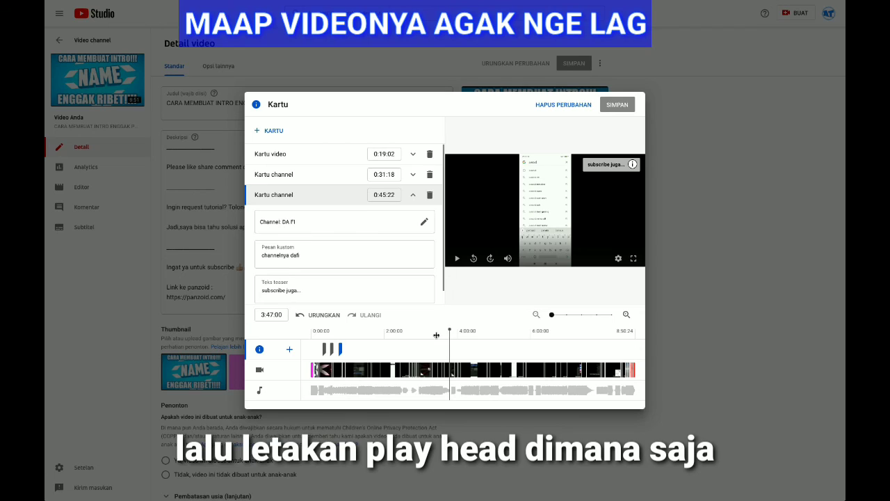
{"action": "left_click", "coordinate": [290, 352]}
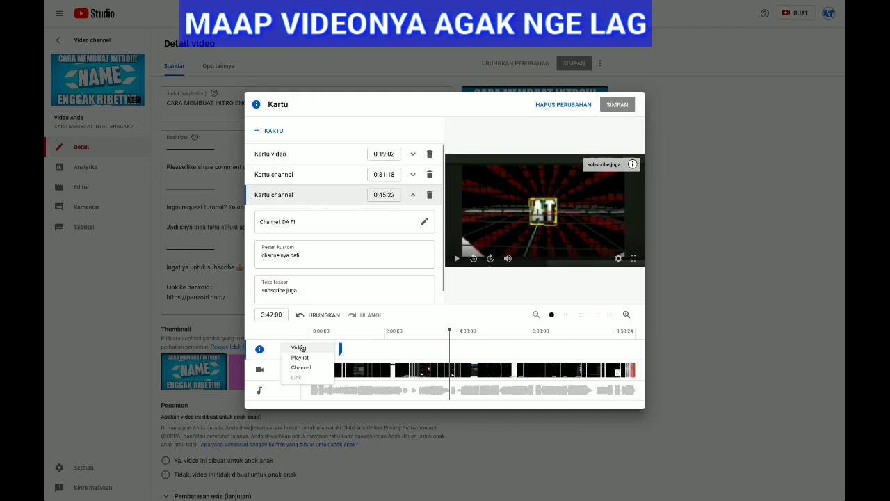
{"action": "left_click", "coordinate": [299, 347]}
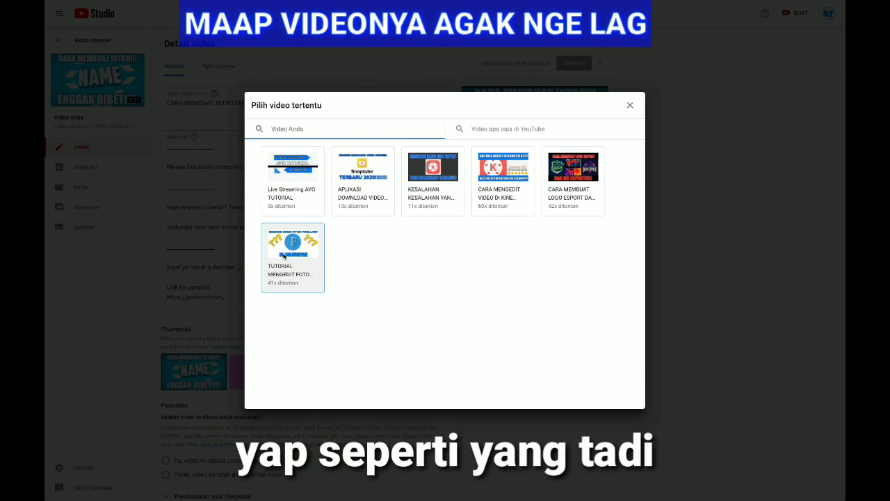
{"action": "left_click", "coordinate": [284, 257]}
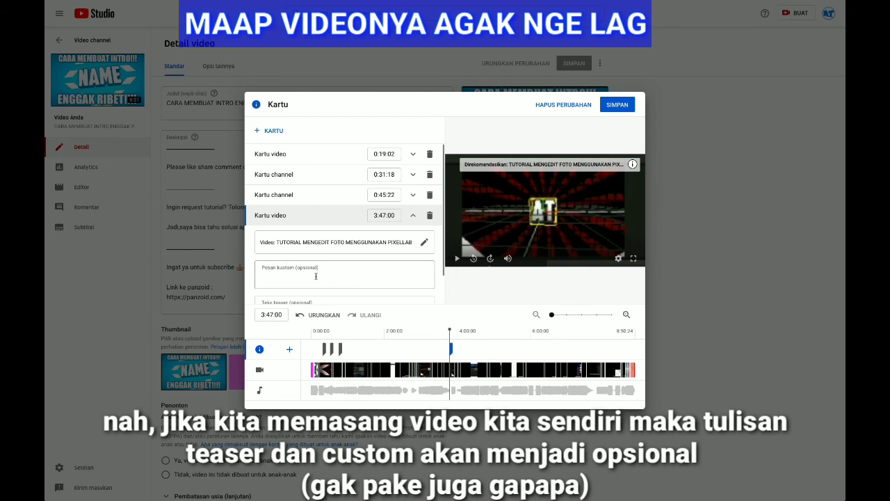
{"action": "scroll", "coordinate": [316, 277], "scroll_direction": "down", "scroll_amount": 1}
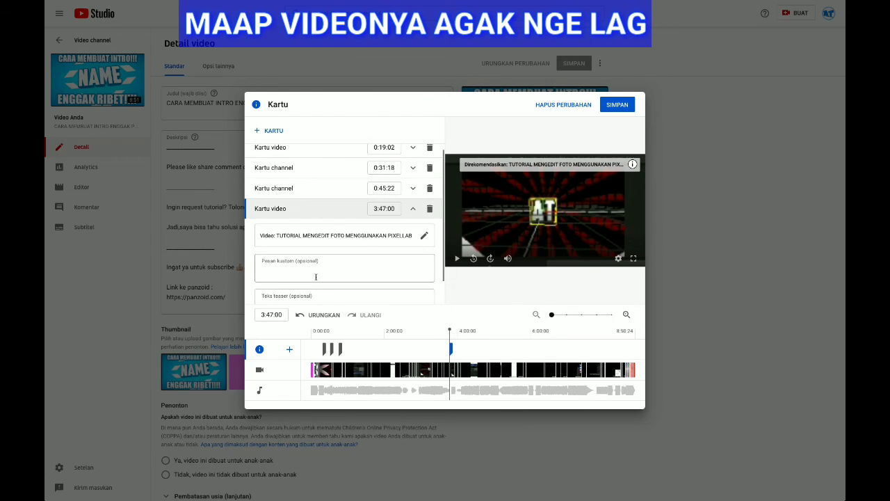
Step: Give the 3:47:00 video card the custom message "tonton bro..."
{"action": "scroll", "coordinate": [315, 277], "scroll_direction": "down", "scroll_amount": 1}
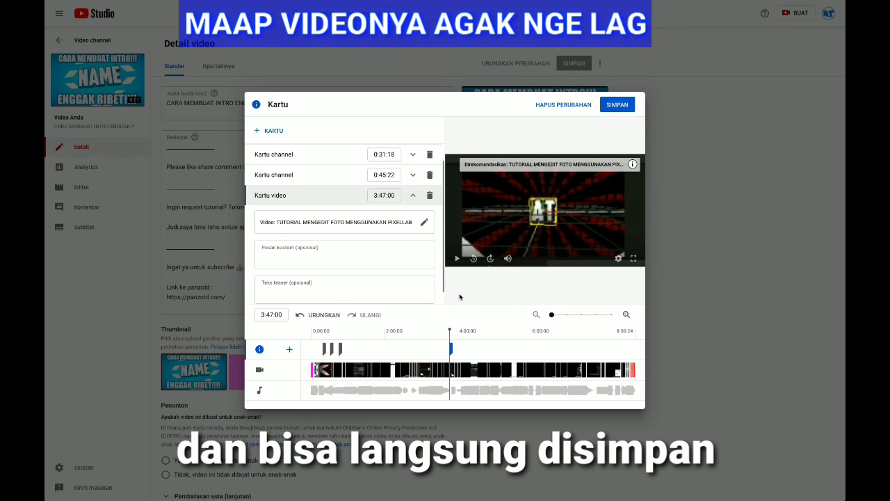
{"action": "left_click", "coordinate": [414, 251]}
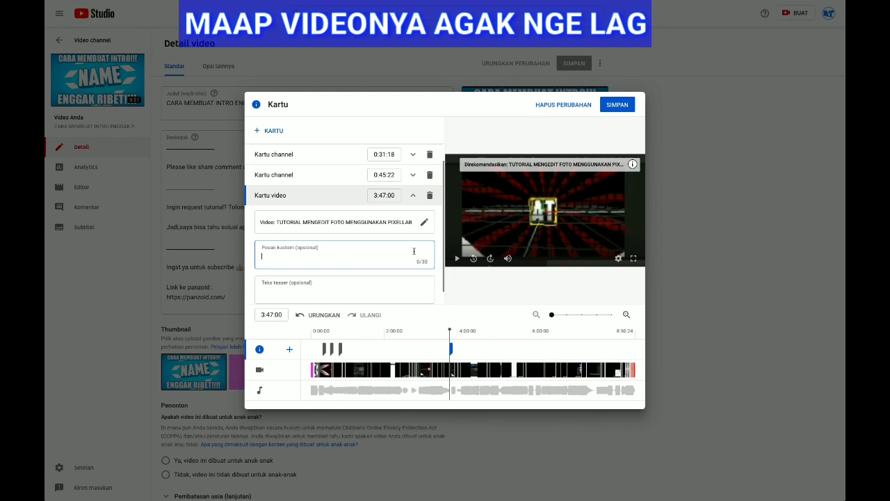
{"action": "type", "text": "tonton"}
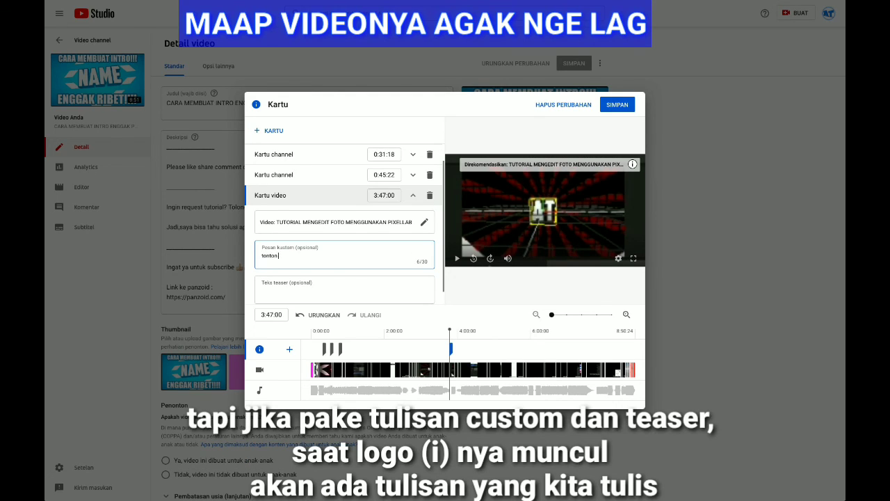
{"action": "type", "text": " bro..."}
Step: Set the 3:47:00 video card's teaser text to "tonton juga...." and save the cards
{"action": "left_click", "coordinate": [281, 288]}
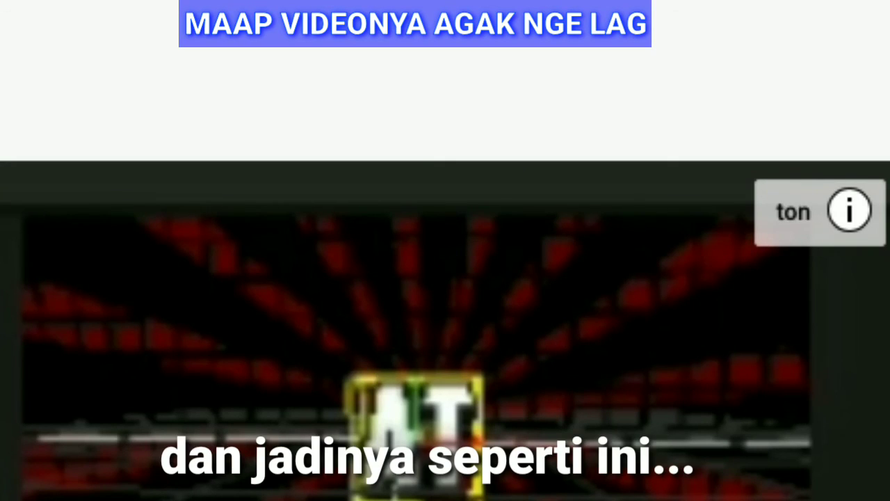
{"action": "type", "text": "ga"}
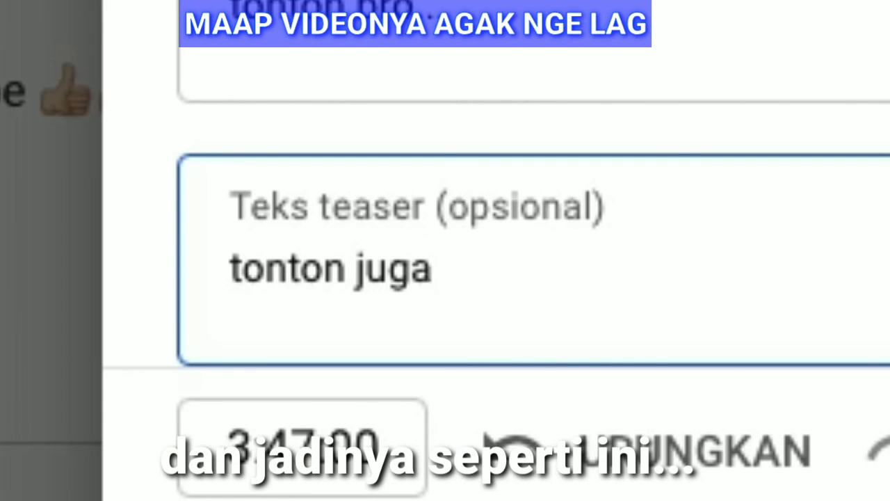
{"action": "type", "text": "...."}
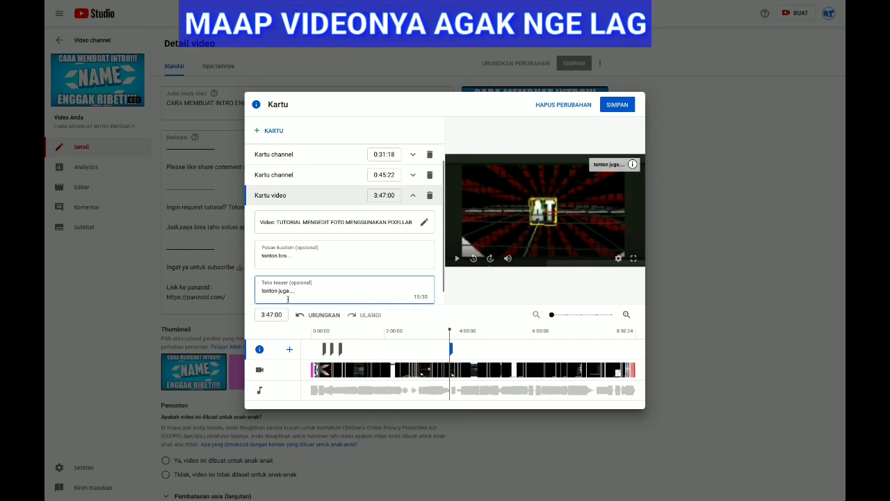
{"action": "left_click", "coordinate": [622, 106]}
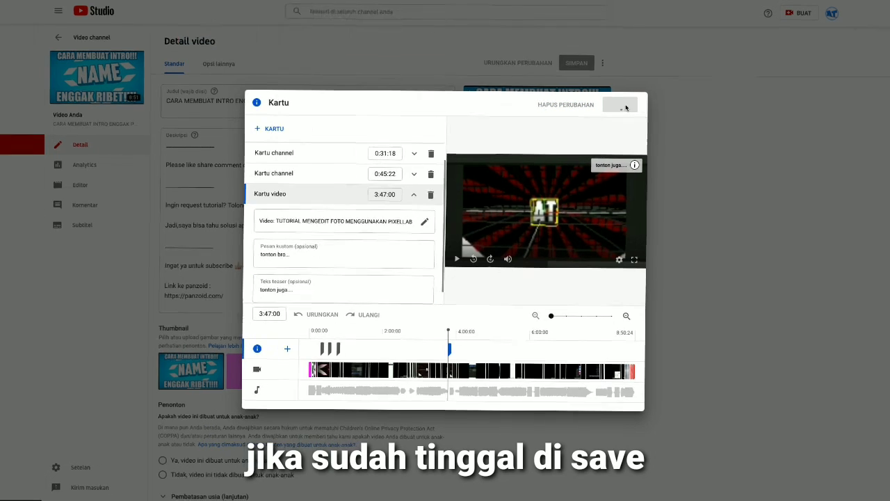